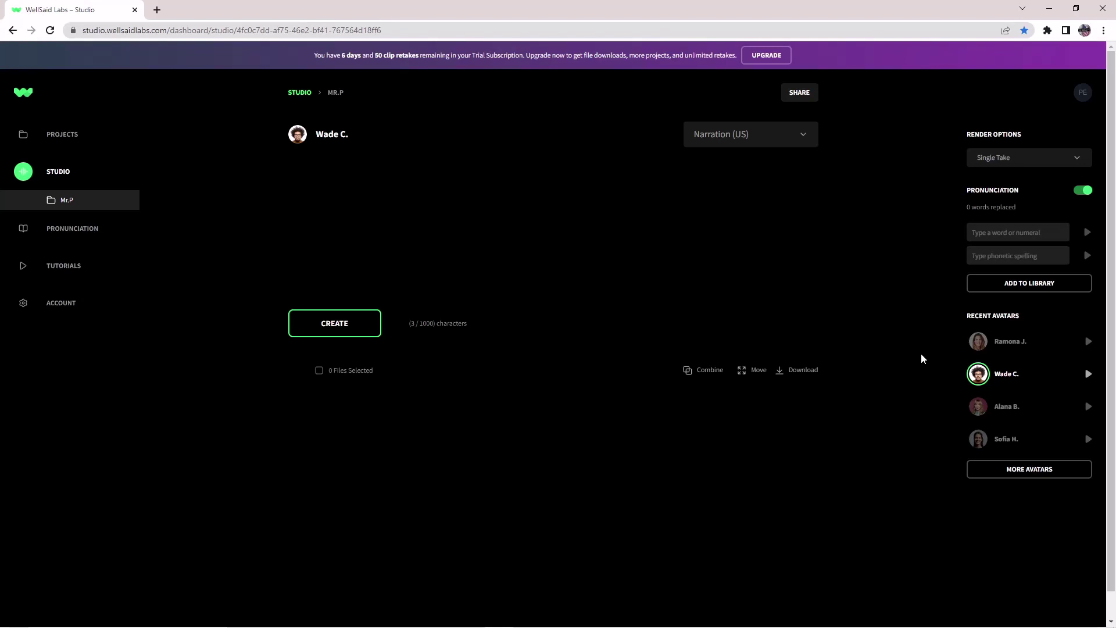
Choose Gia V. from the full voice avatar list.
{"action": "left_click", "coordinate": [1040, 475]}
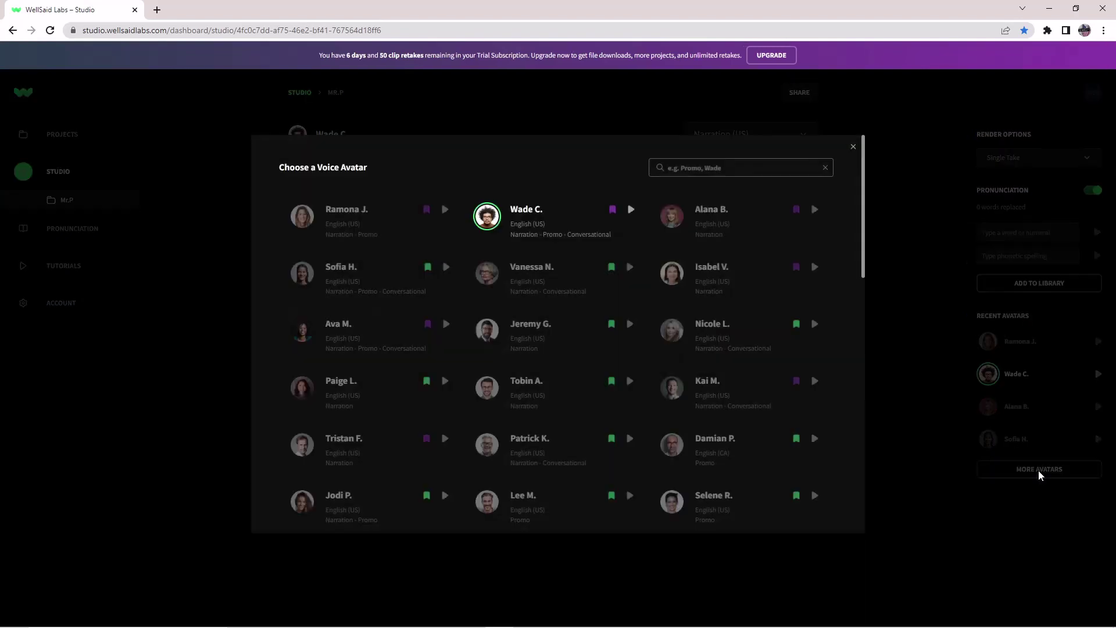
{"action": "scroll", "coordinate": [568, 379], "scroll_direction": "down", "scroll_amount": 1}
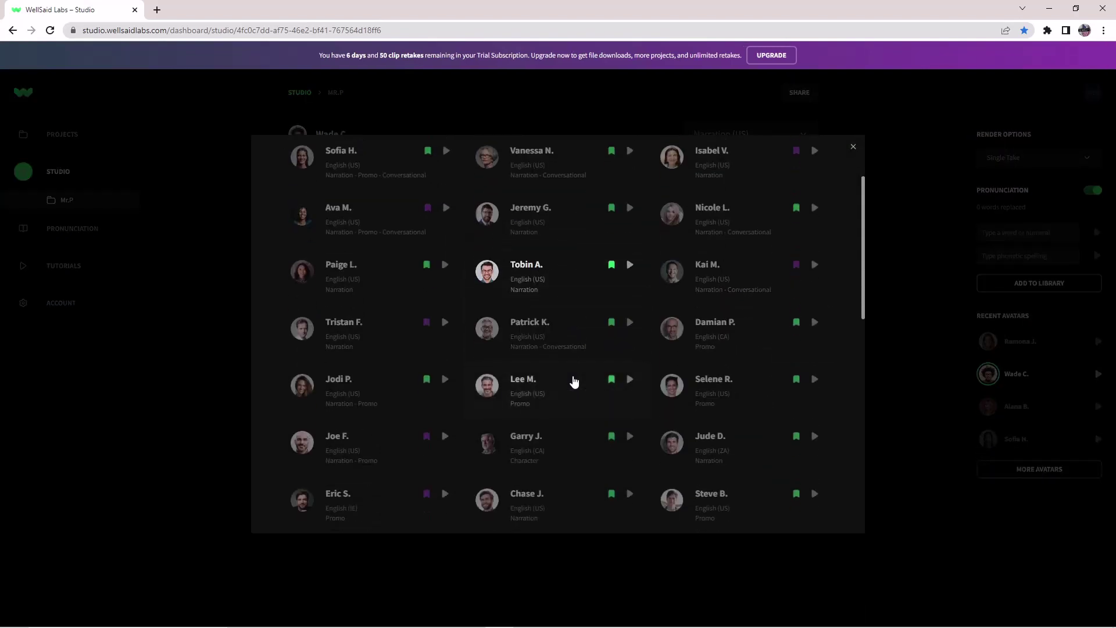
{"action": "scroll", "coordinate": [573, 382], "scroll_direction": "down", "scroll_amount": 2}
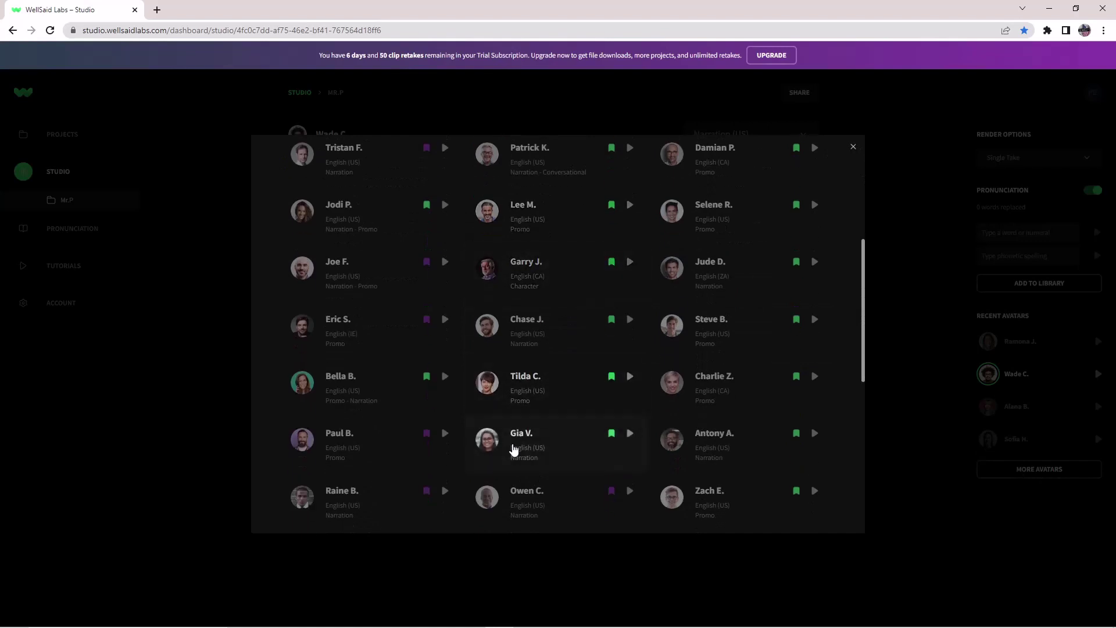
{"action": "left_click", "coordinate": [568, 446]}
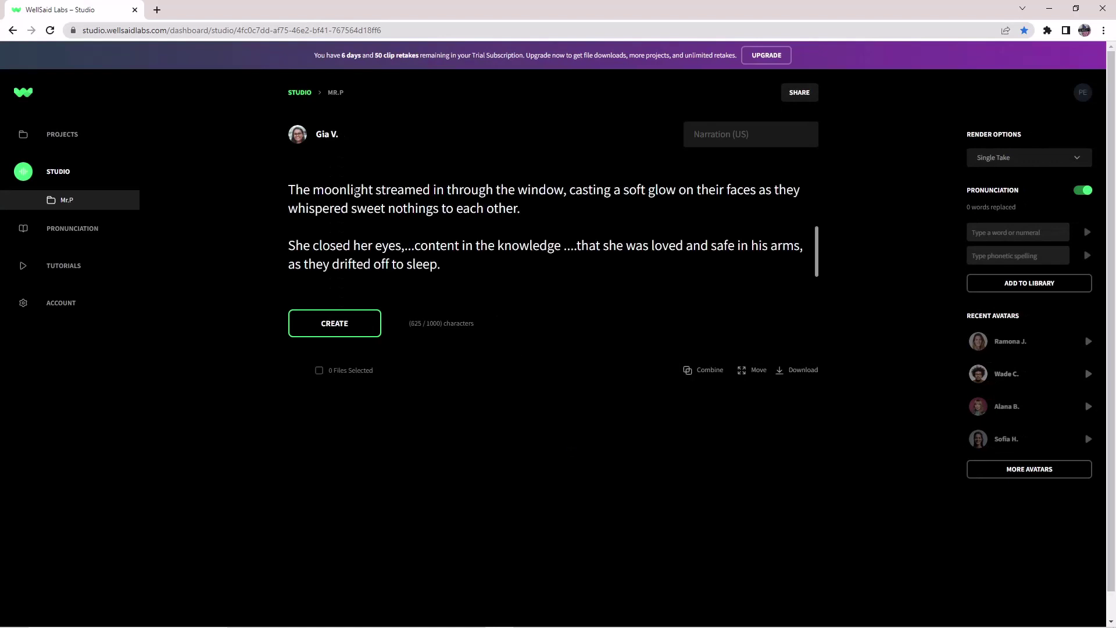
{"action": "scroll", "coordinate": [554, 228], "scroll_direction": "up", "scroll_amount": 5}
{"action": "scroll", "coordinate": [449, 299], "scroll_direction": "down", "scroll_amount": 3}
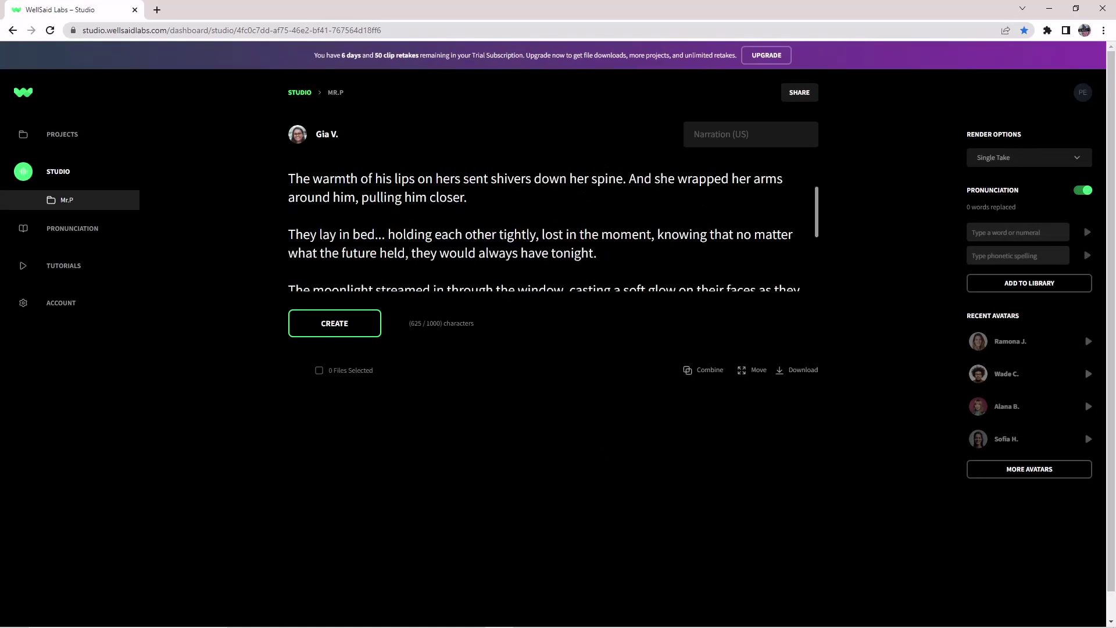
{"action": "scroll", "coordinate": [448, 300], "scroll_direction": "down", "scroll_amount": 2}
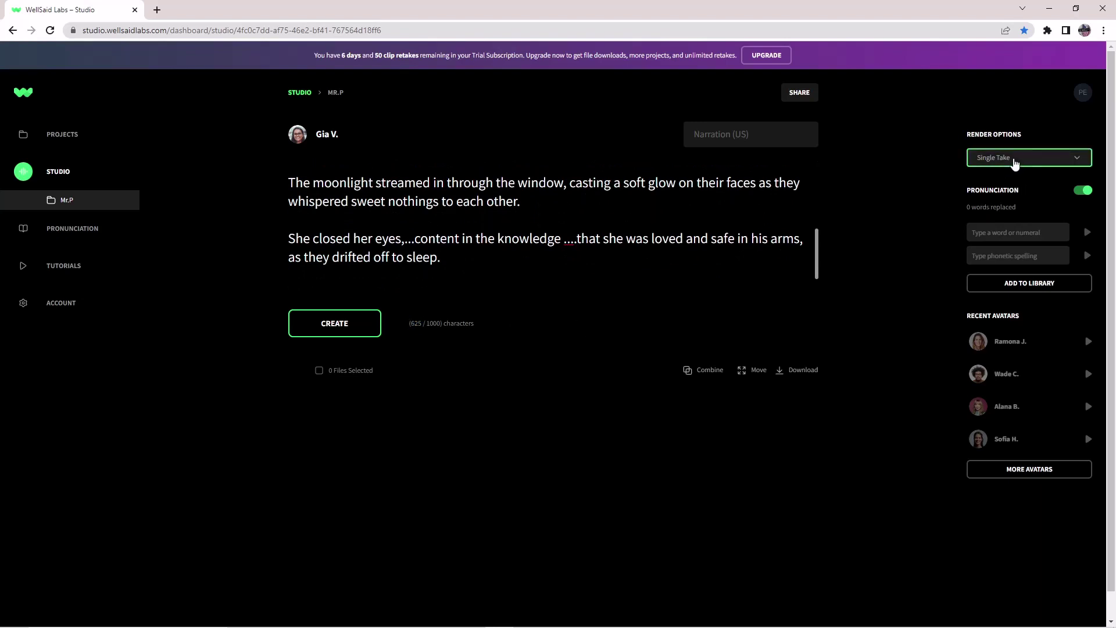
{"action": "scroll", "coordinate": [554, 227], "scroll_direction": "up", "scroll_amount": 5}
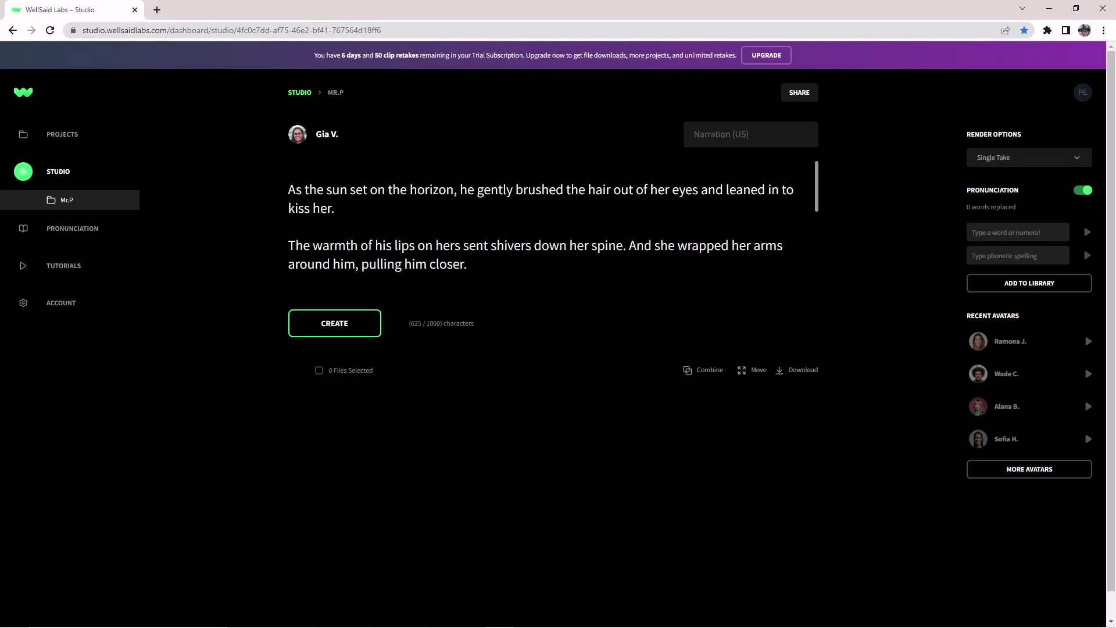
Render the script into the 34-second GV-3 audio clip.
{"action": "left_click", "coordinate": [357, 329]}
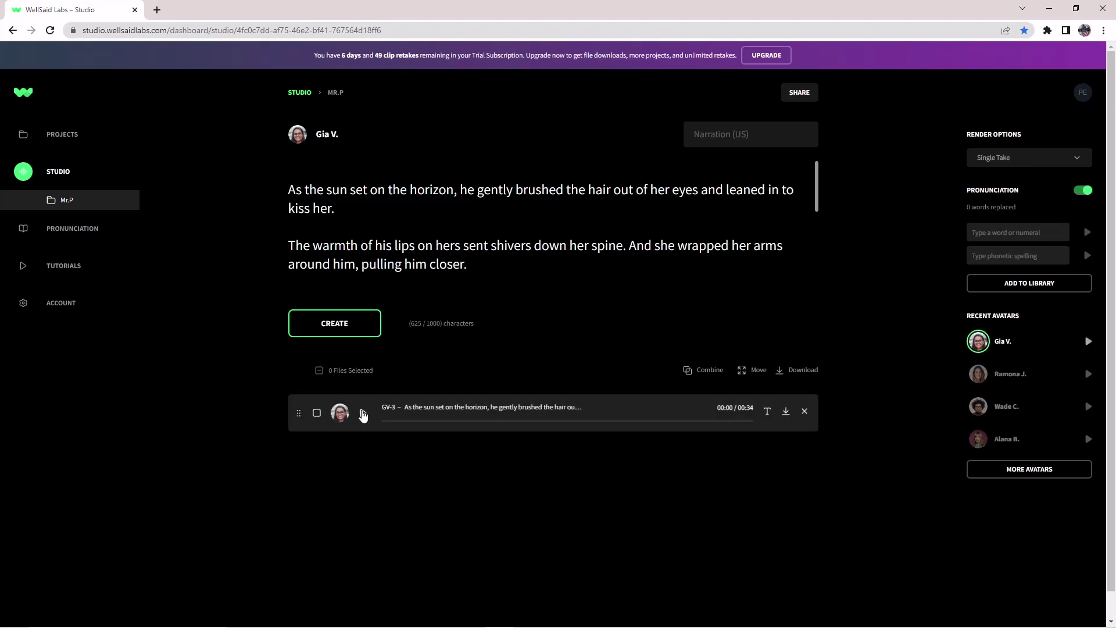
Play back the GV-3 clip.
{"action": "left_click", "coordinate": [363, 414]}
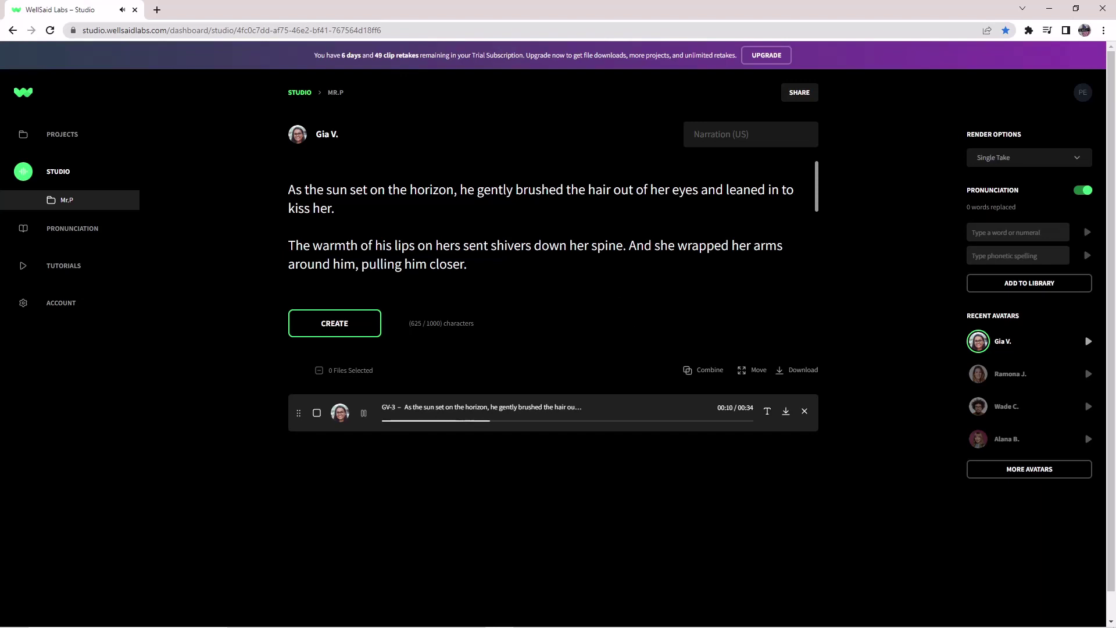
{"action": "scroll", "coordinate": [544, 262], "scroll_direction": "down", "scroll_amount": 1}
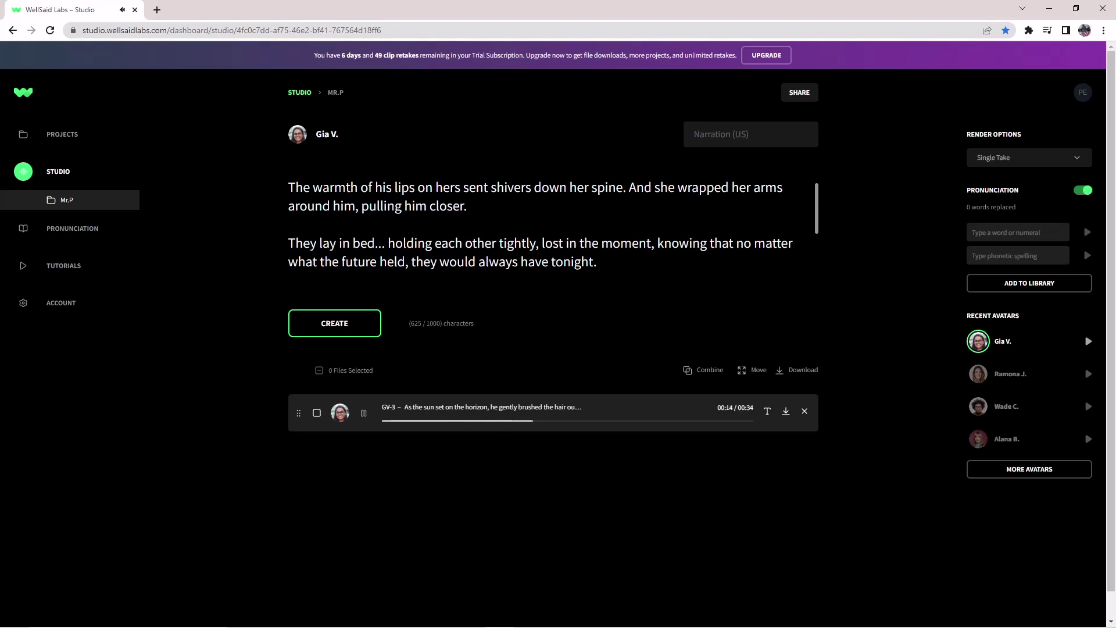
{"action": "scroll", "coordinate": [554, 227], "scroll_direction": "down", "scroll_amount": 1}
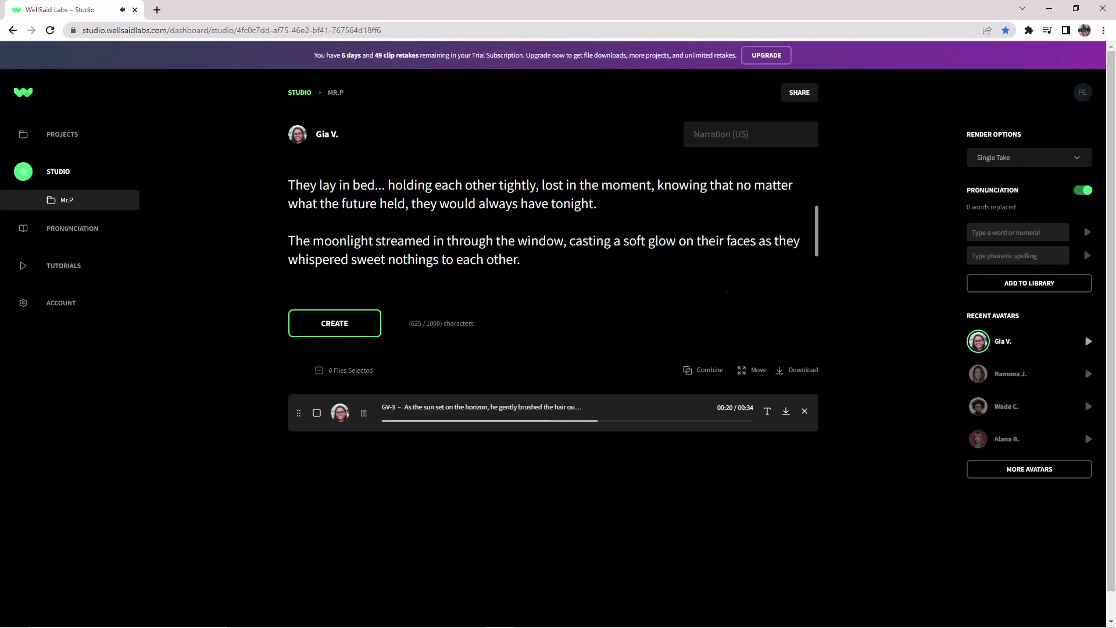
{"action": "scroll", "coordinate": [553, 223], "scroll_direction": "down", "scroll_amount": 1}
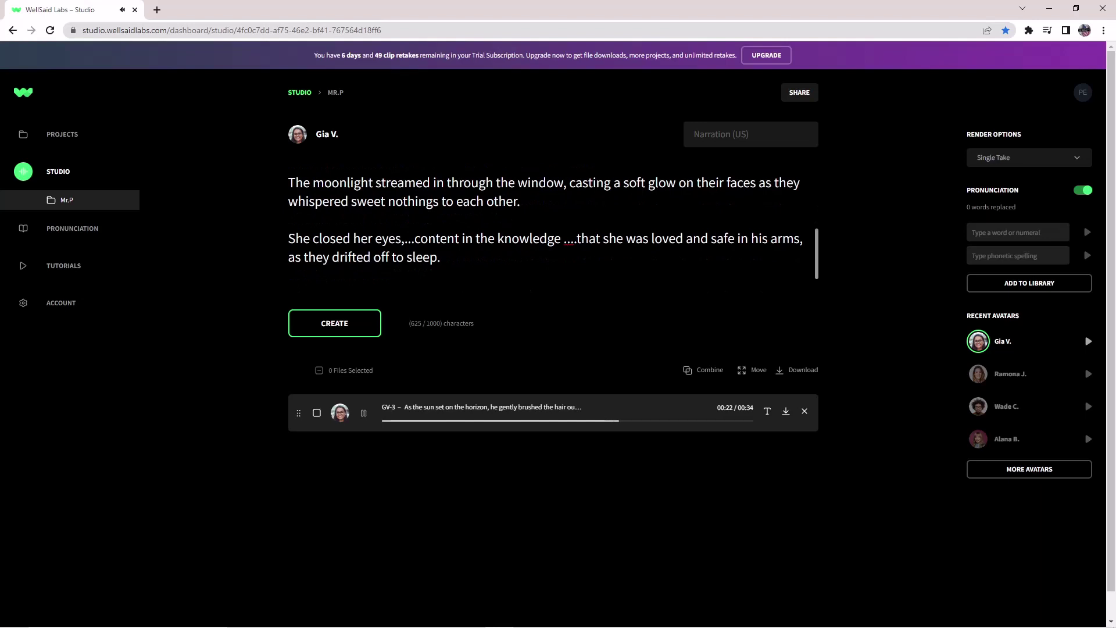